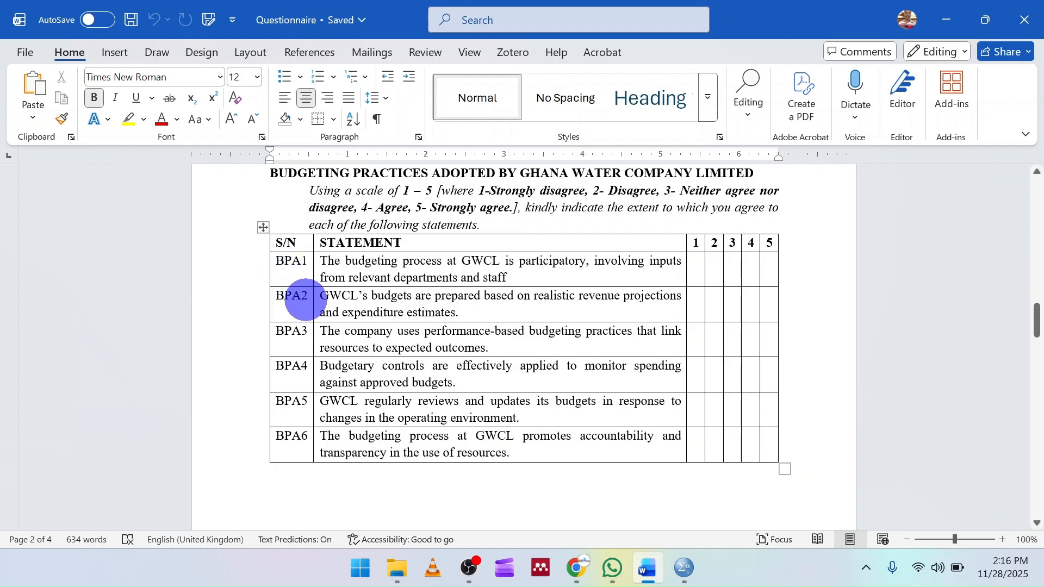
Copy the item codes BPA1 to BPA6 from the Word questionnaire's table into the Name column of SPSS Variable View, starting at row 1.
click(690, 577)
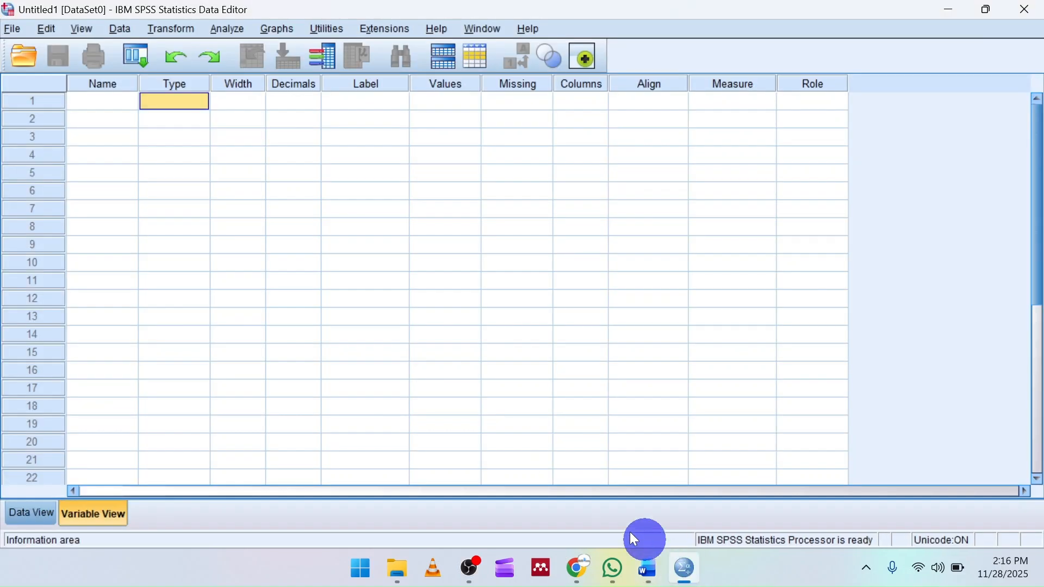
click(96, 103)
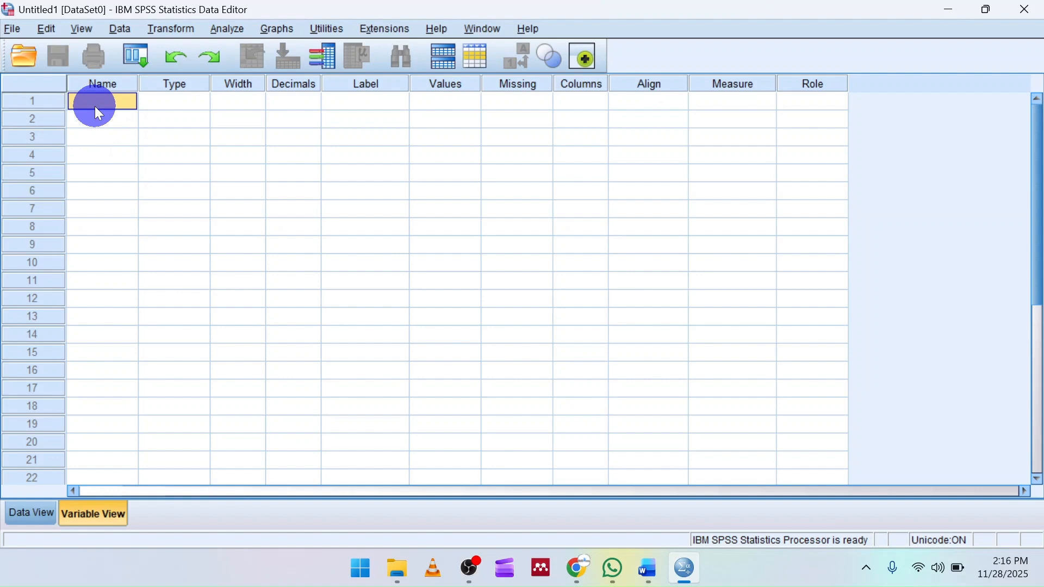
click(647, 569)
drag(276, 263, 292, 438)
right_click(292, 439)
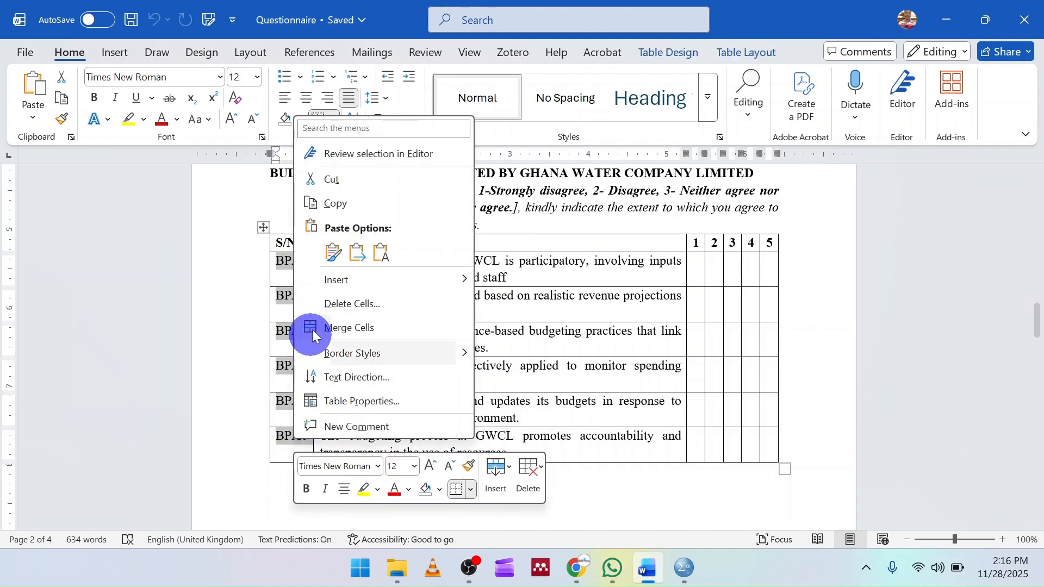
click(335, 210)
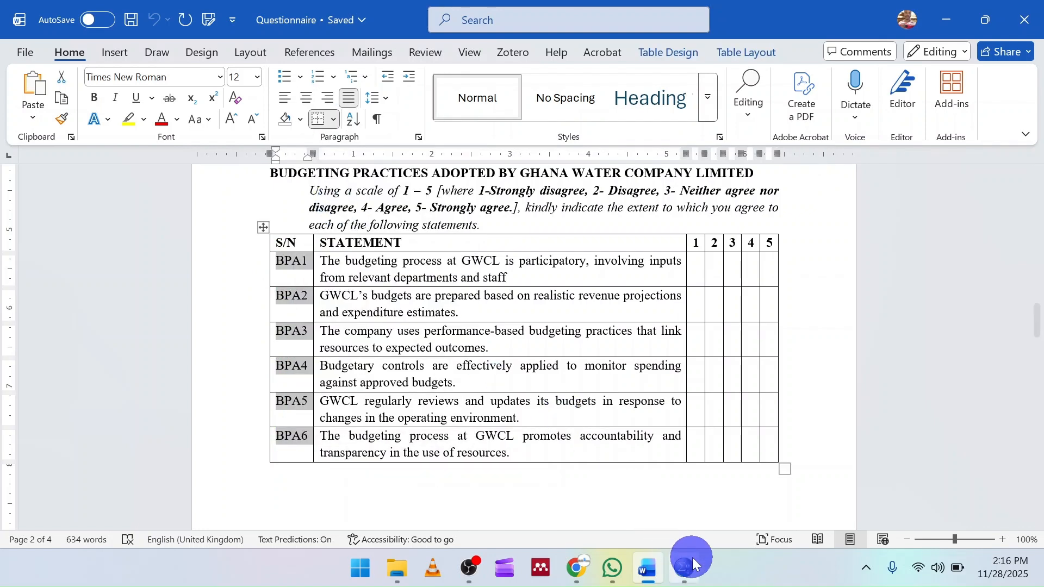
click(687, 576)
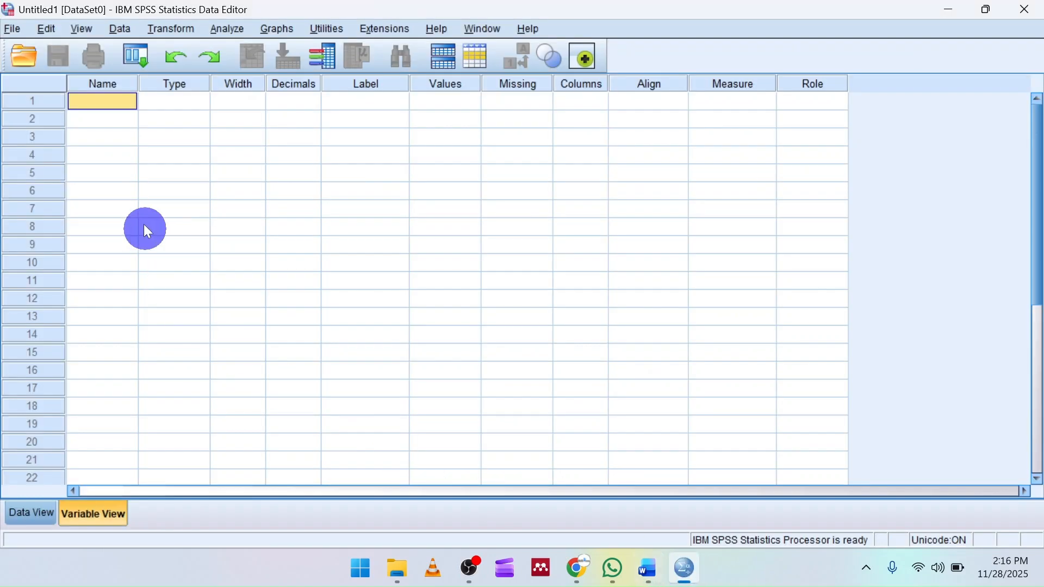
right_click(101, 97)
click(121, 131)
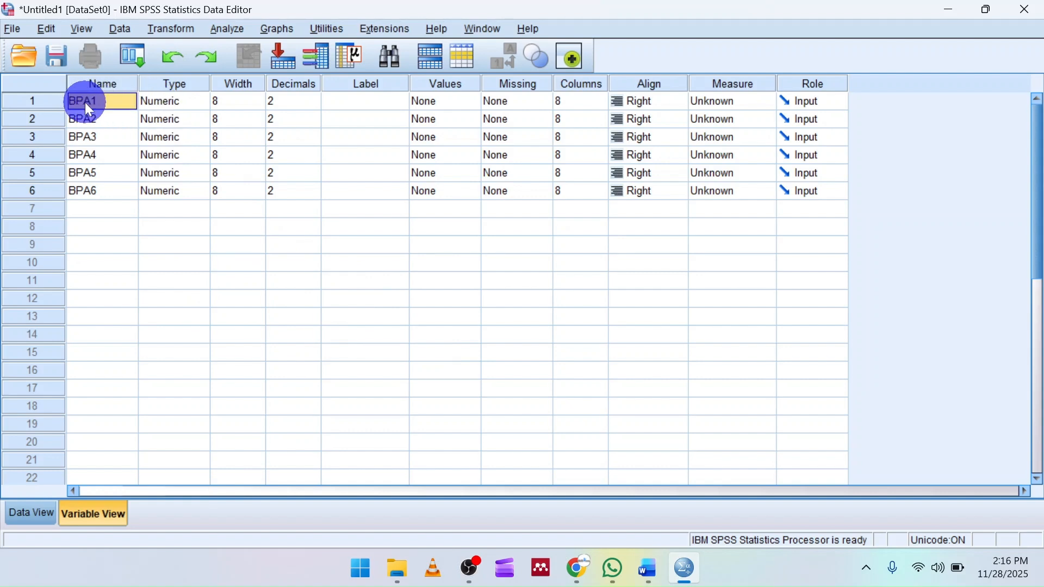
Switch to the Word questionnaire and examine the Section B statements and the 1 – 5 rating scale instructions.
click(654, 576)
click(345, 271)
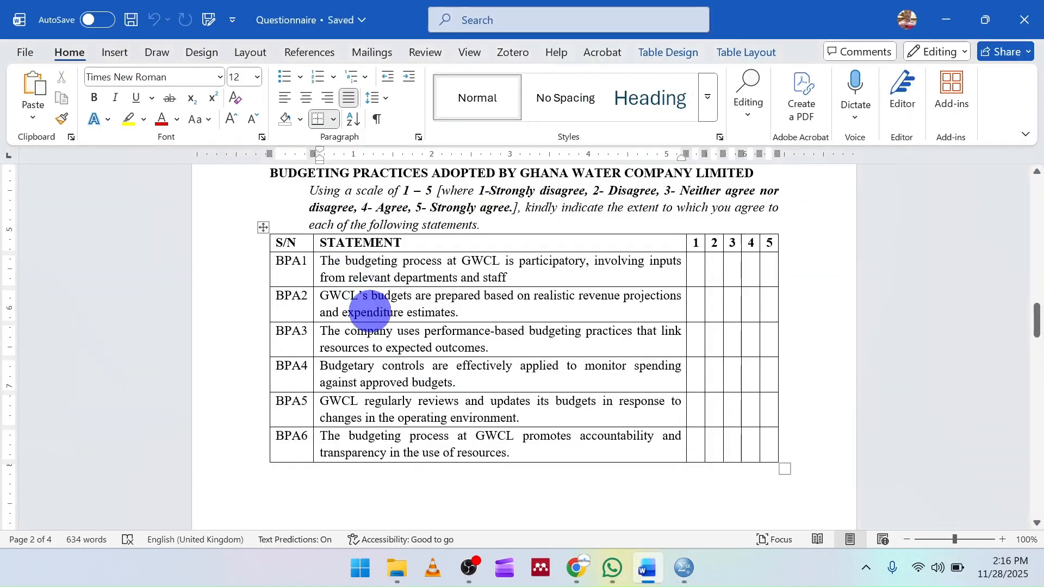
scroll(359, 304, up, 1)
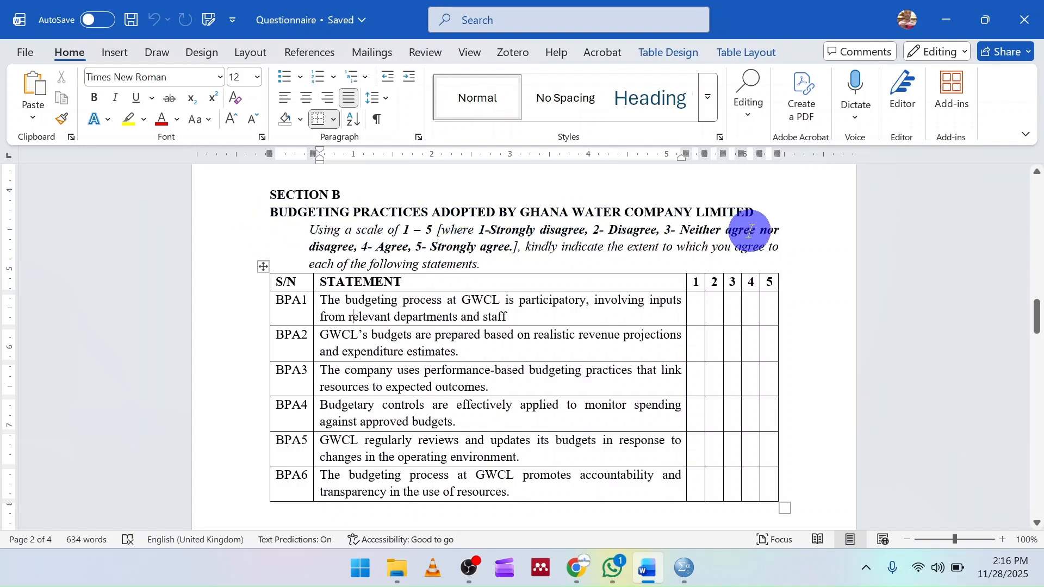
mouse_move(705, 270)
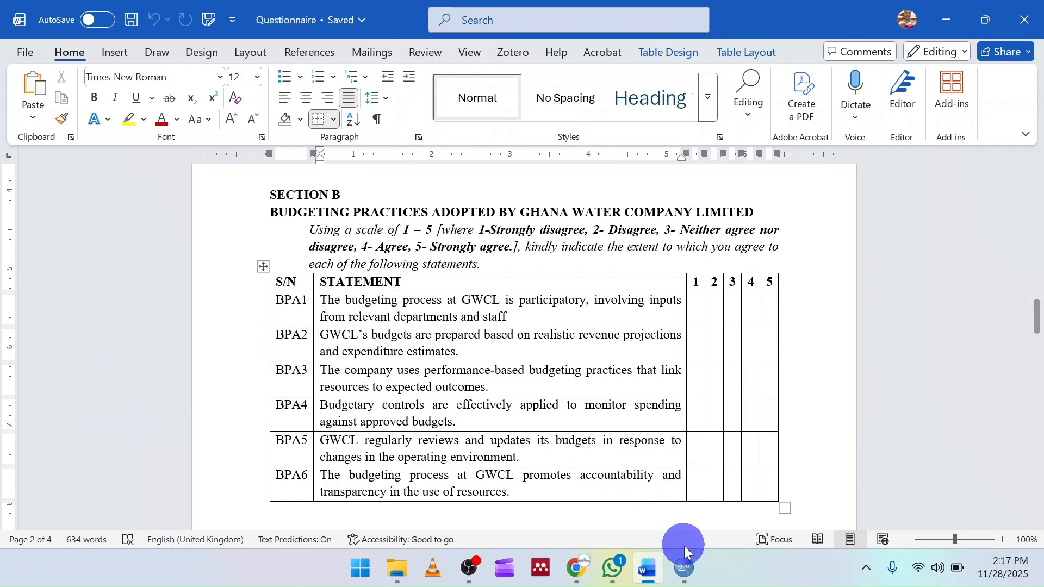
Make BPA1's Label cell active in SPSS, and copy the six budgeting practice statements from the table in the Word questionnaire.
click(683, 568)
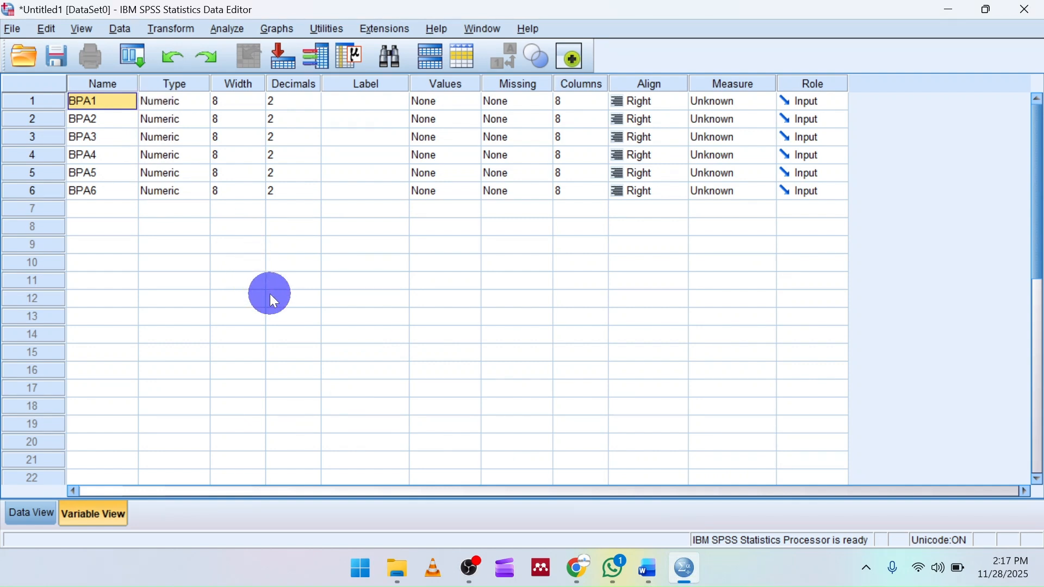
key(Tab)
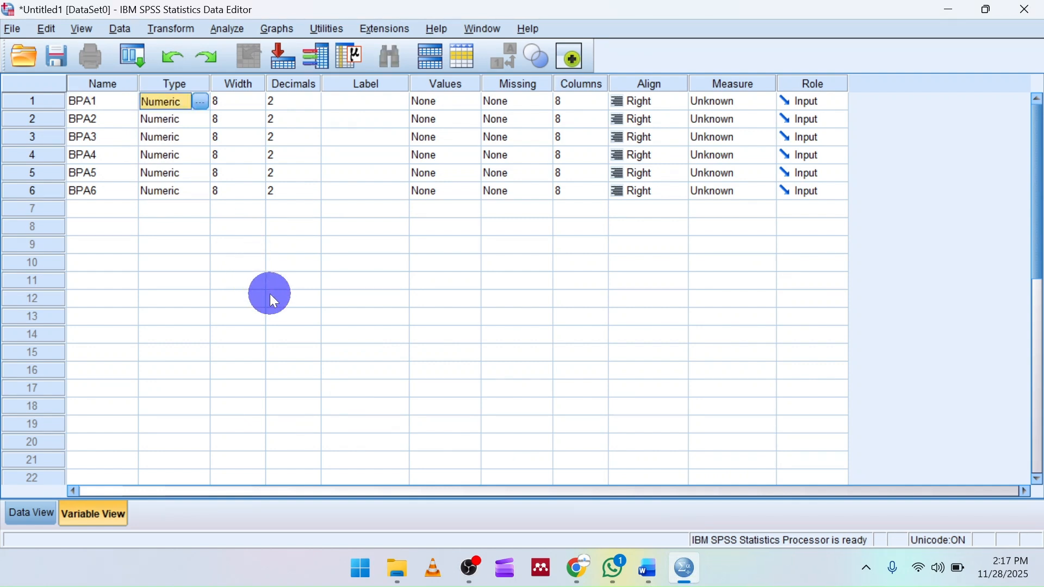
key(Tab)
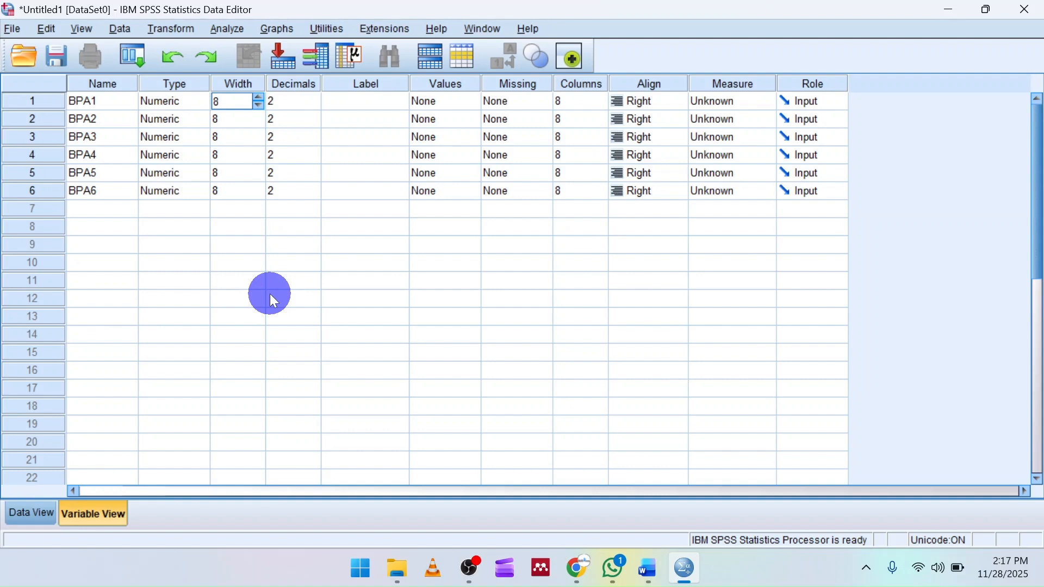
key(Tab)
key(Tab)
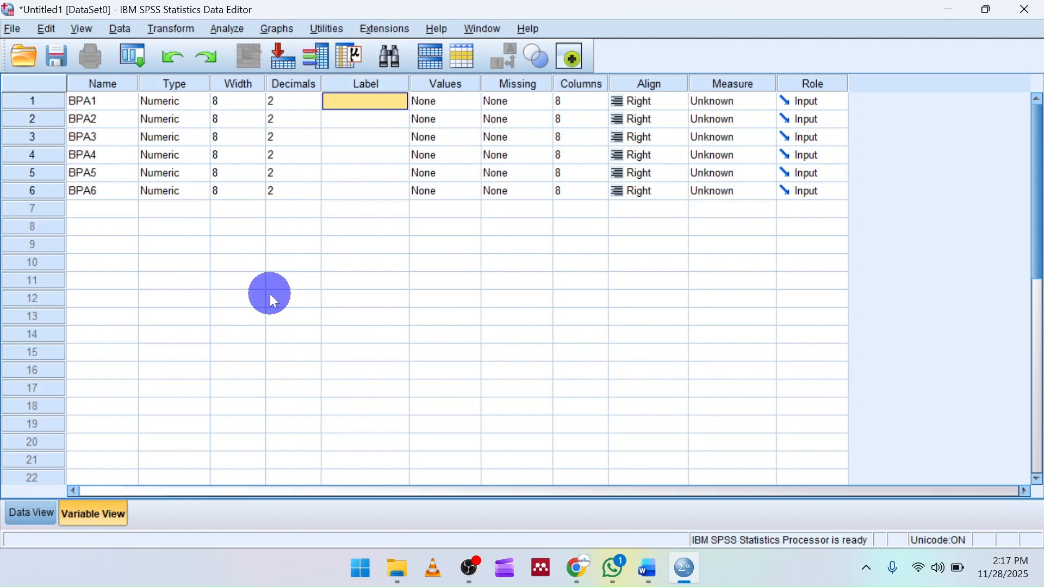
click(652, 568)
scroll(373, 302, down, 3)
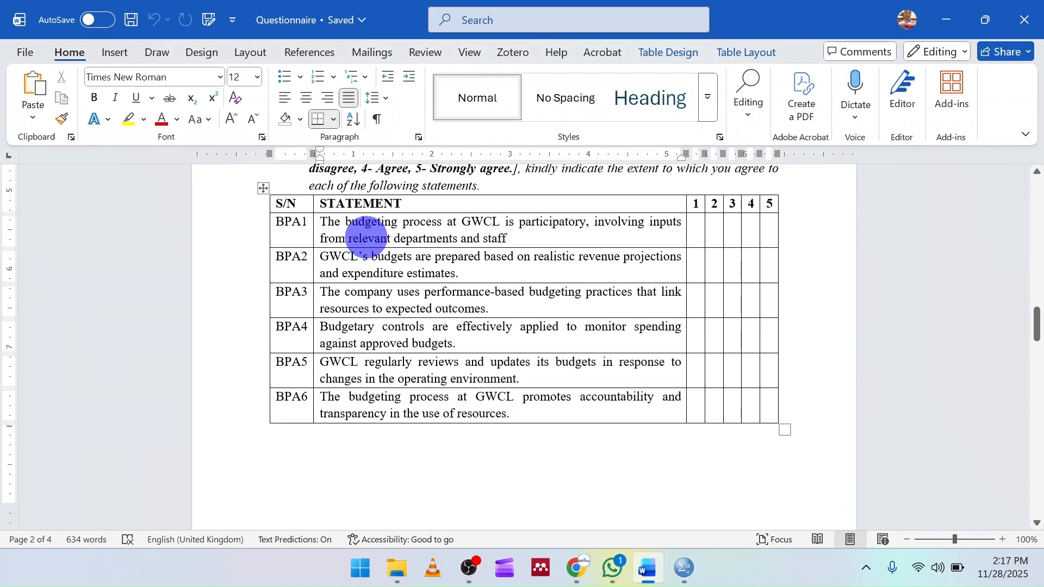
drag(361, 233, 389, 405)
scroll(391, 405, down, 5)
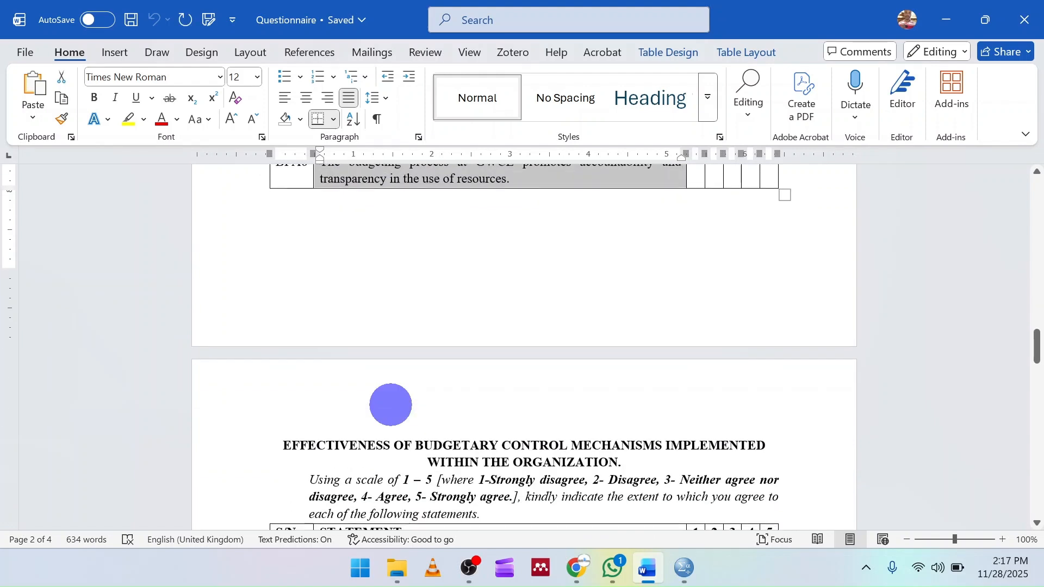
scroll(390, 405, up, 6)
right_click(388, 314)
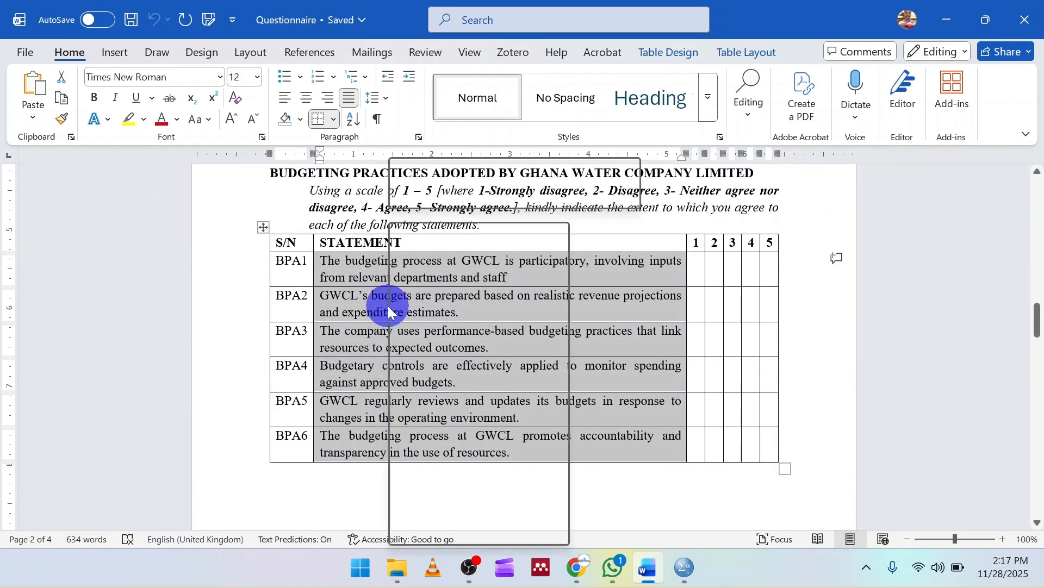
click(417, 307)
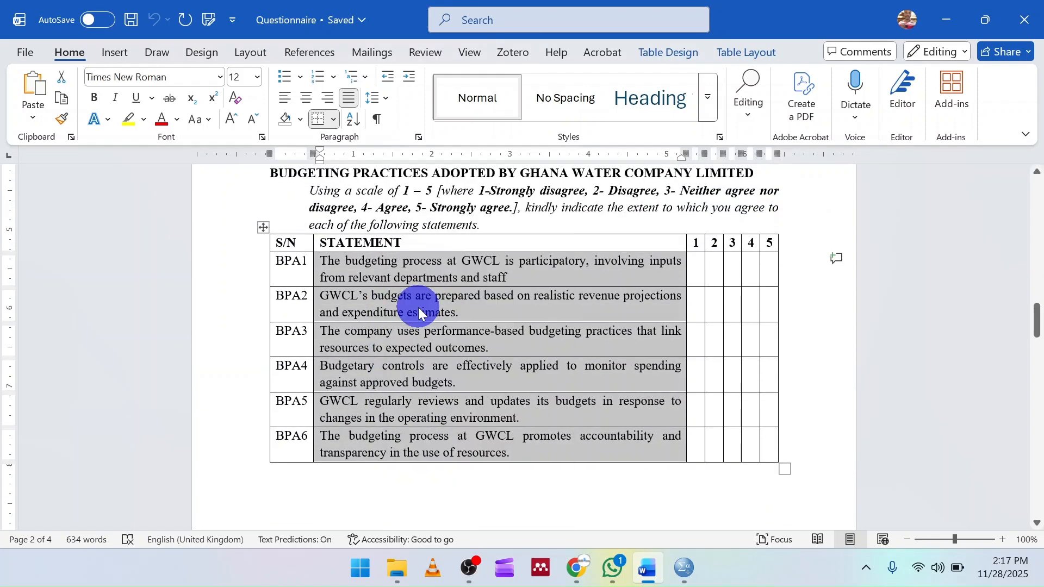
Switch to SPSS and paste the copied statements into the Label column for BPA1 to BPA6.
click(684, 568)
right_click(368, 100)
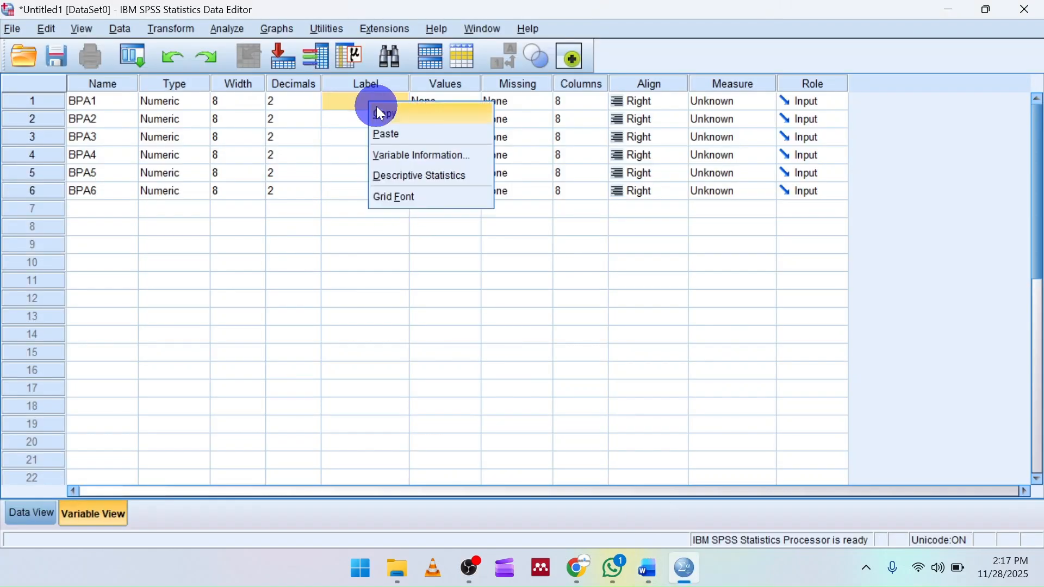
click(389, 132)
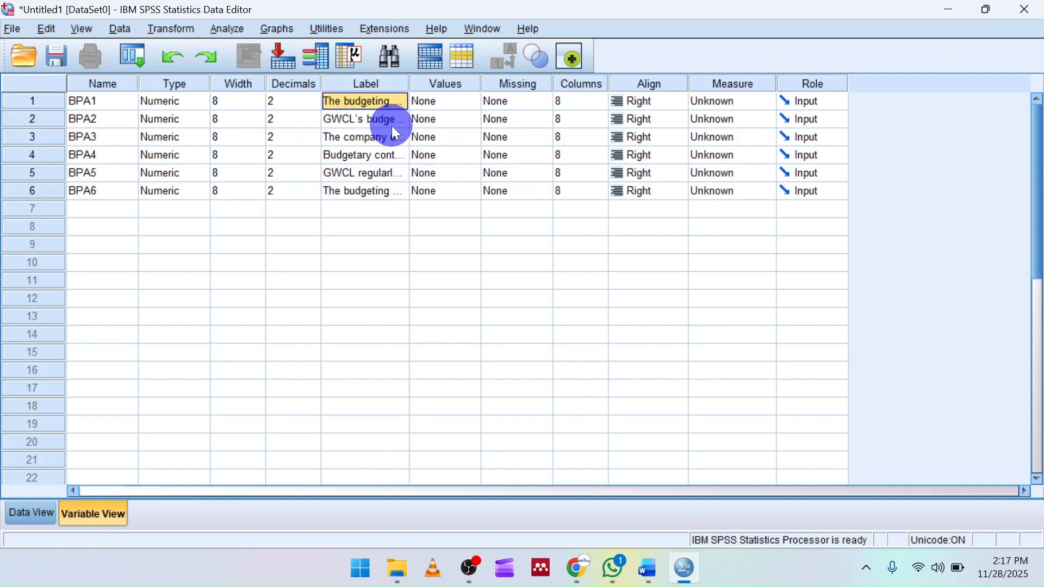
Add BPA1's first value label according to the rating scale in the Word questionnaire: 1 = Strongly Disagree.
key(Tab)
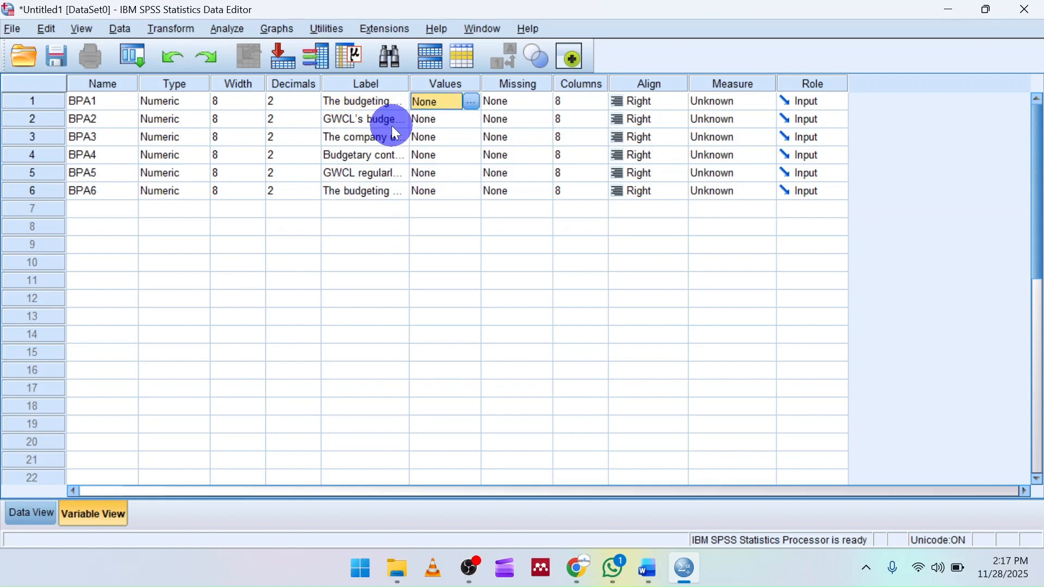
click(469, 102)
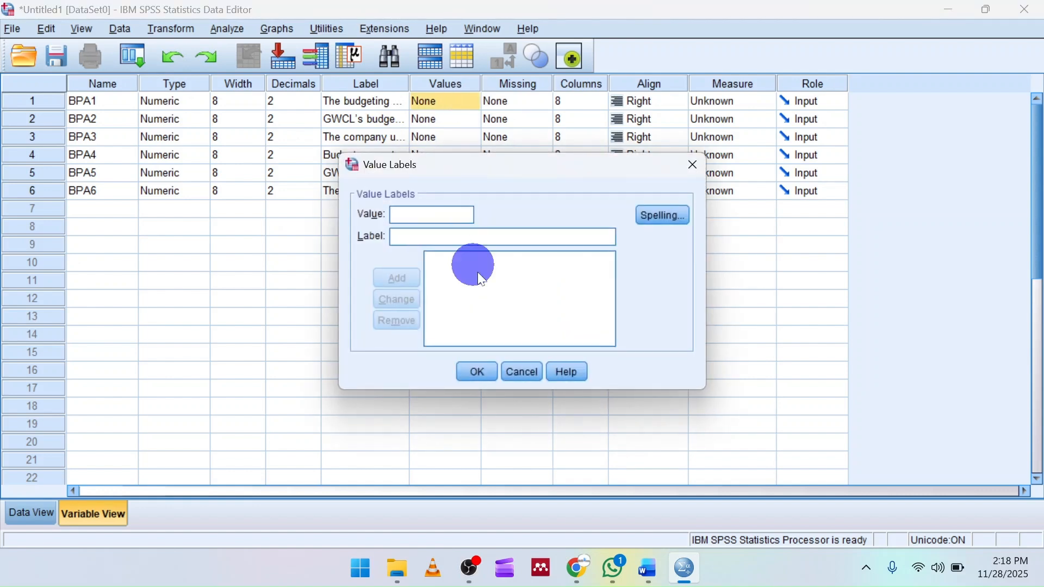
click(648, 569)
scroll(449, 351, up, 3)
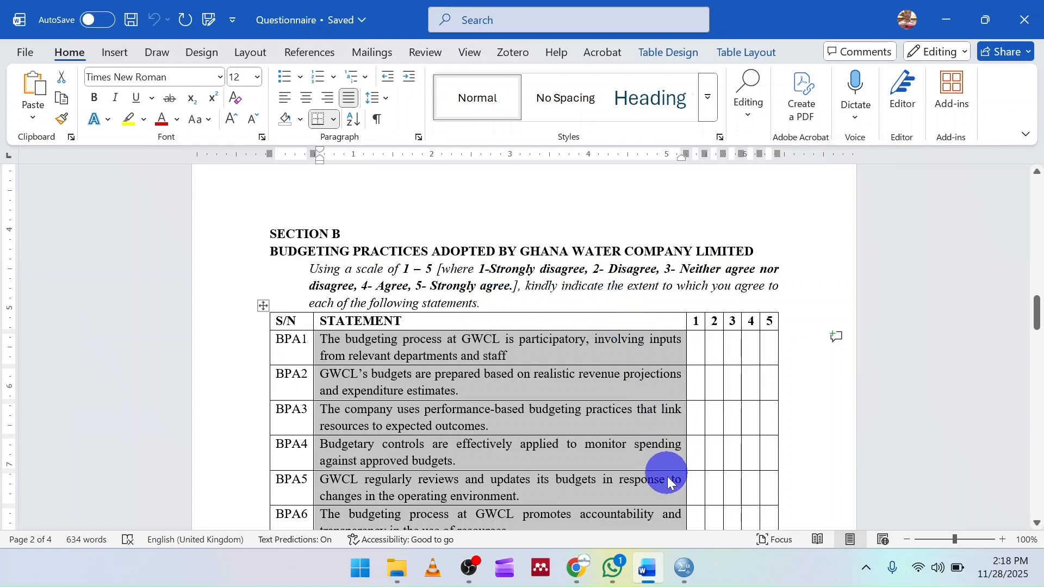
click(683, 569)
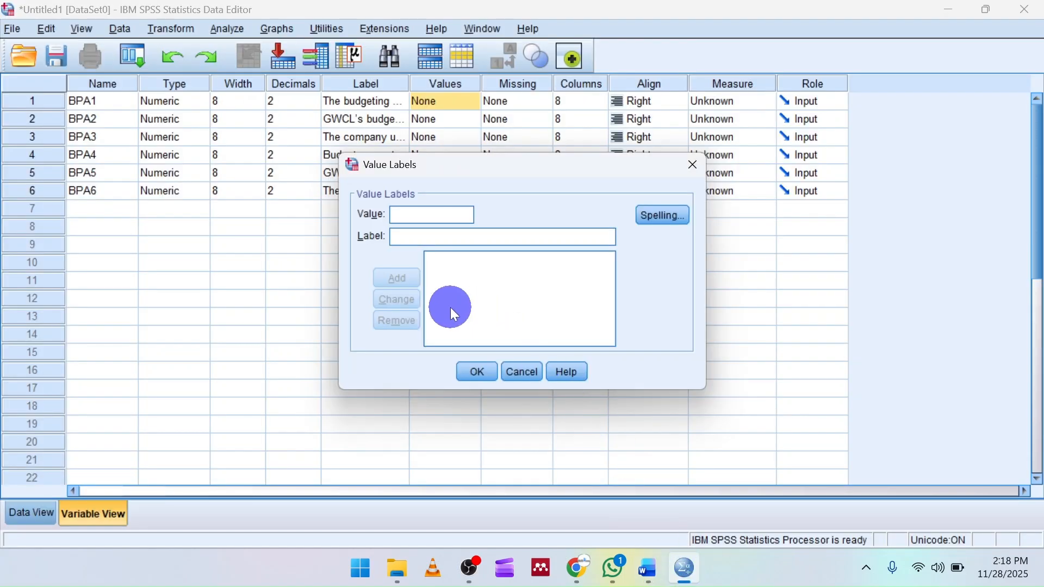
text(1)
key(Tab)
text(Stro)
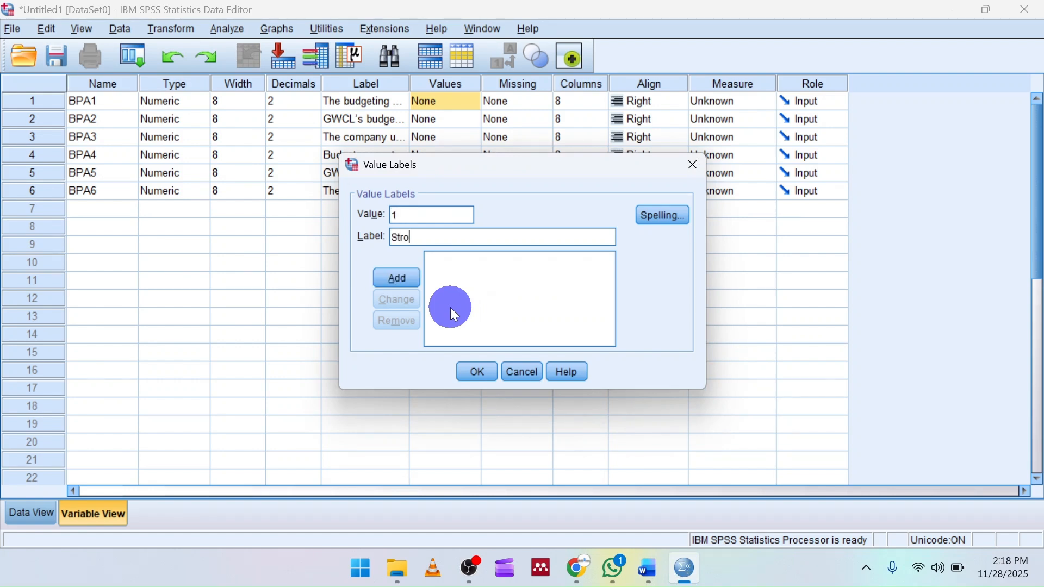
text(ngly Disagree)
key(Return)
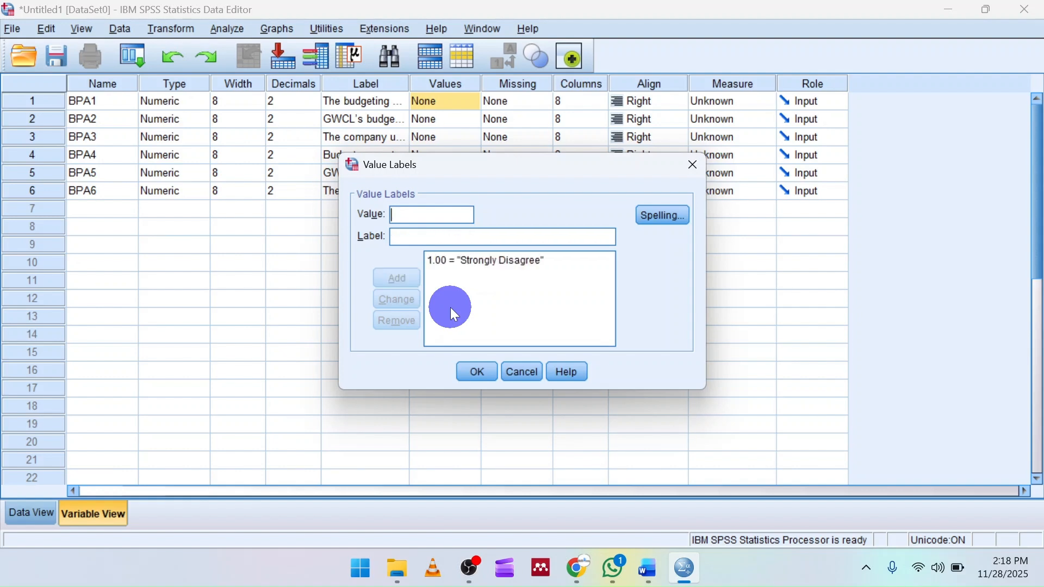
Add the value labels 2 = Disagree and 3 = Neither agree nor diagree for BPA1.
text(2)
key(Tab)
text(Disagree)
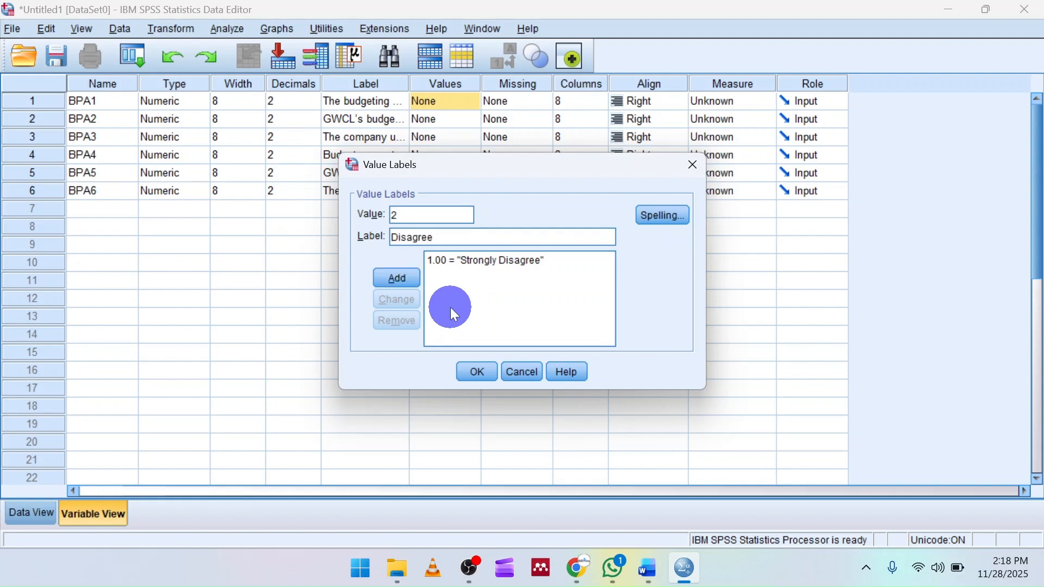
key(Return)
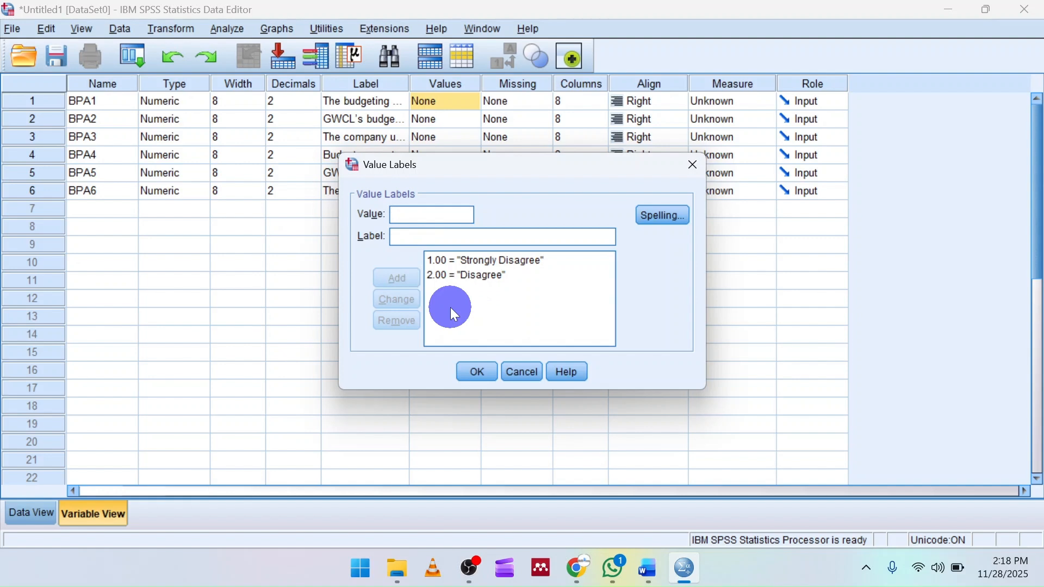
text(3)
key(Tab)
text(Nei)
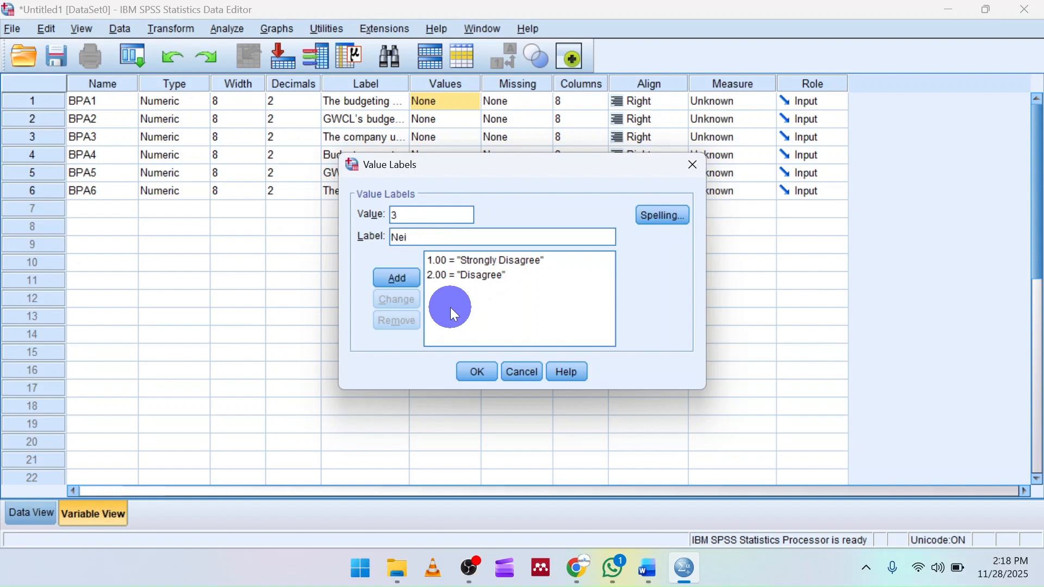
text(ther agree nor diagree)
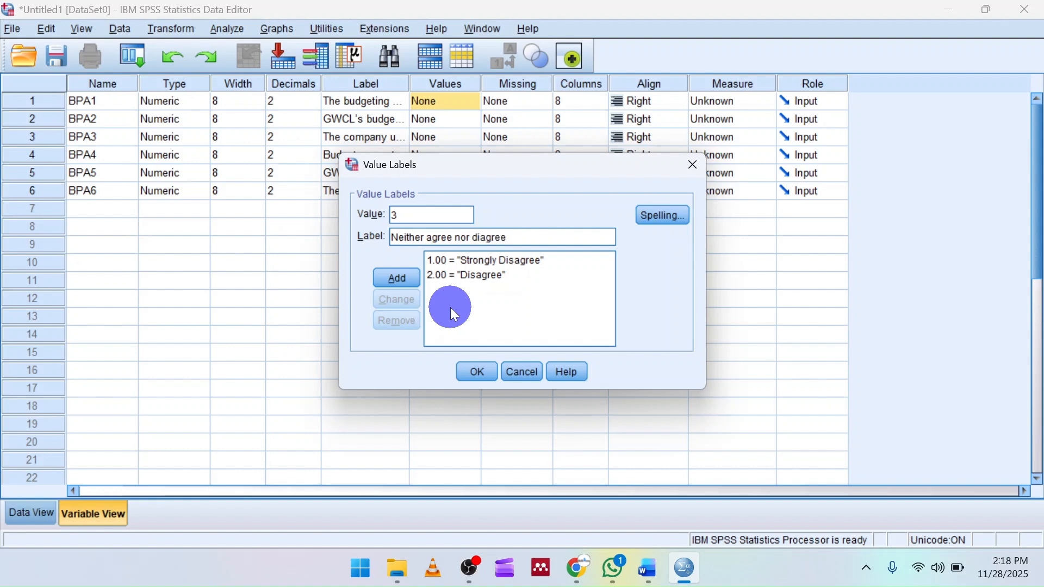
key(Return)
Add the value labels 4 = Agree and 5 = Strongly Agree for BPA1 and apply the set.
text(4)
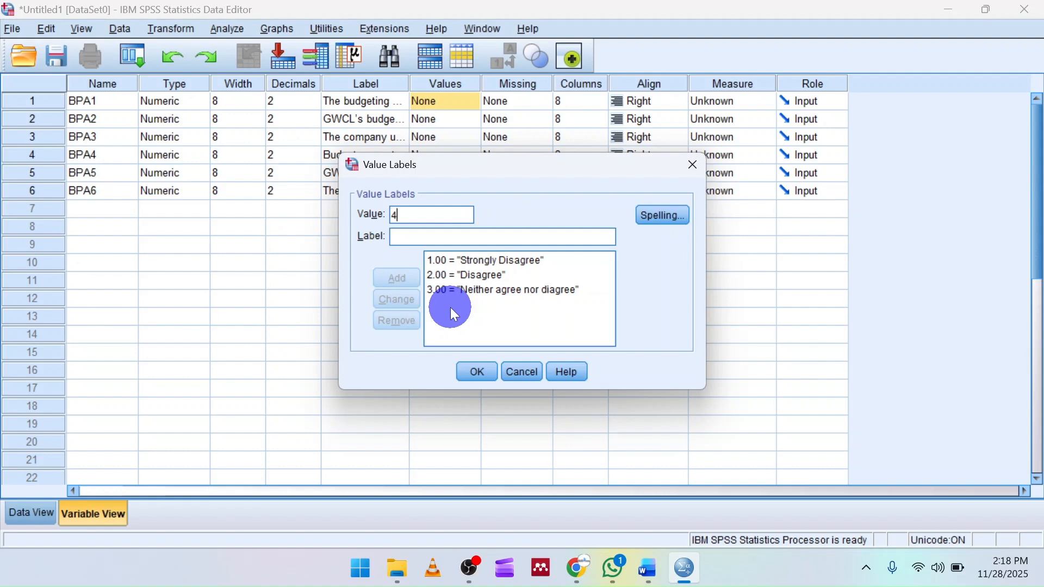
key(Tab)
text(Agree)
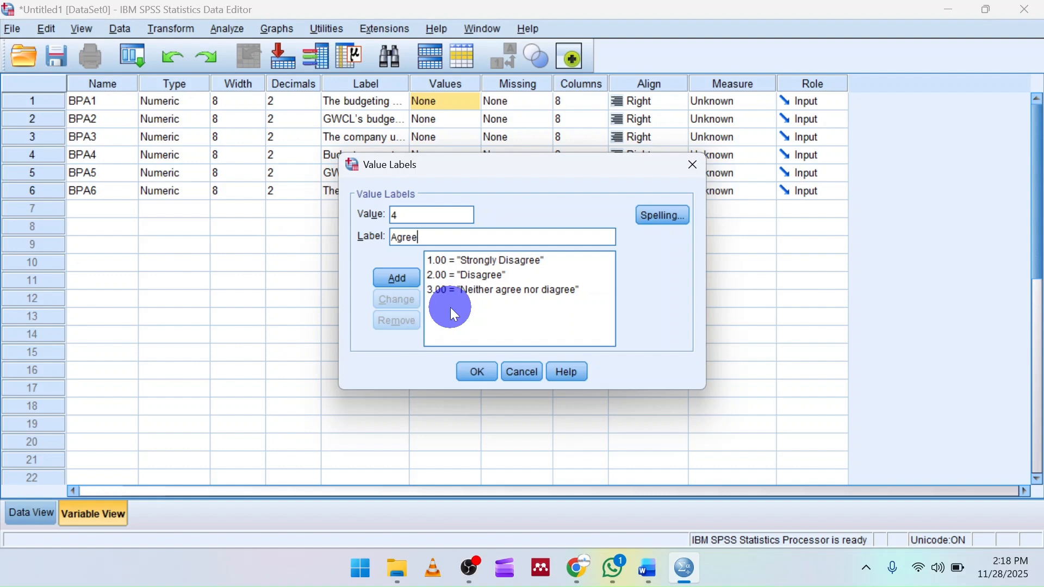
key(Return)
text(5)
key(Tab)
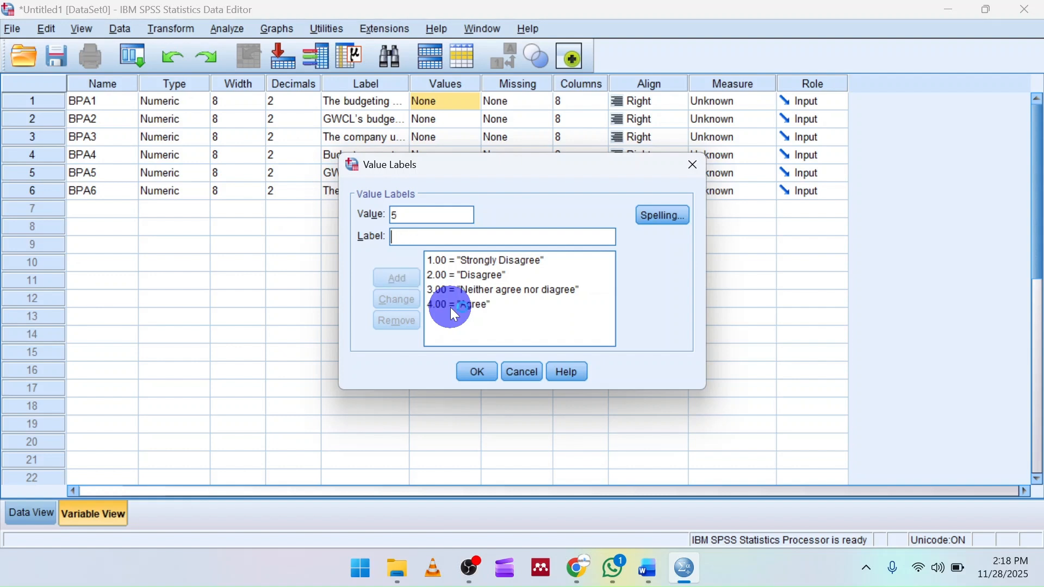
text(Stro)
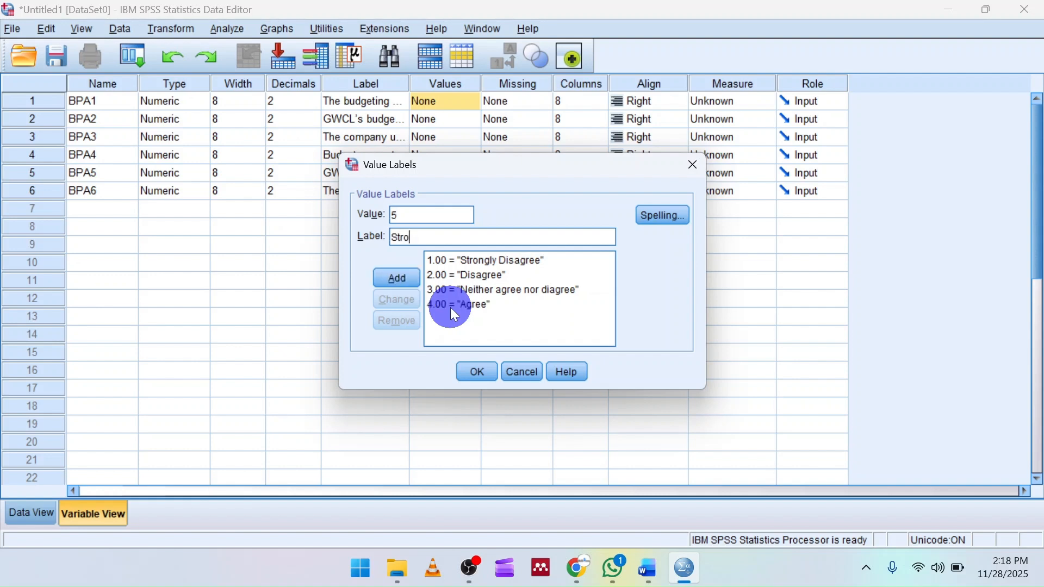
text(ngly Agree)
key(Return)
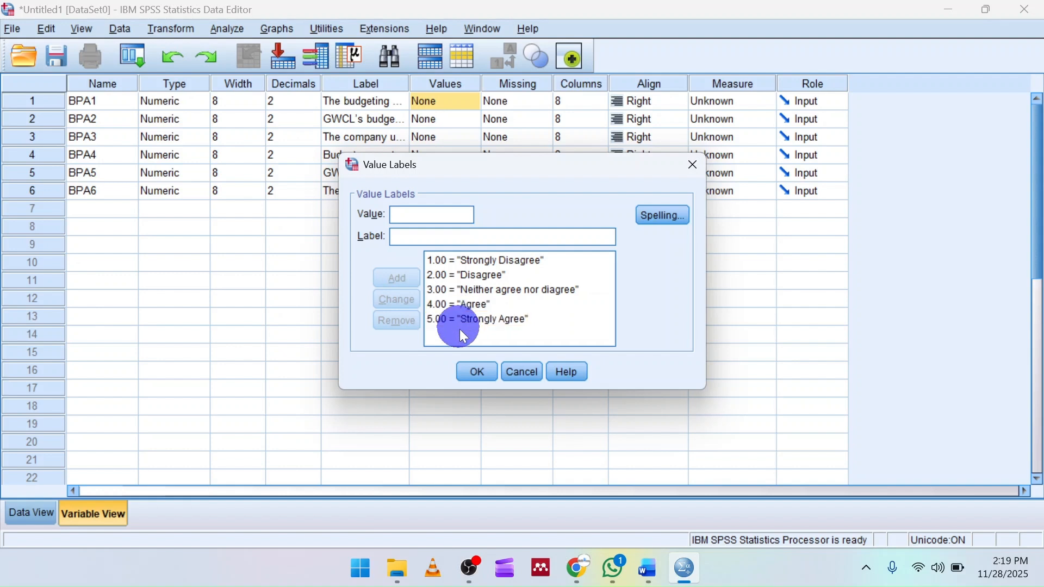
click(480, 370)
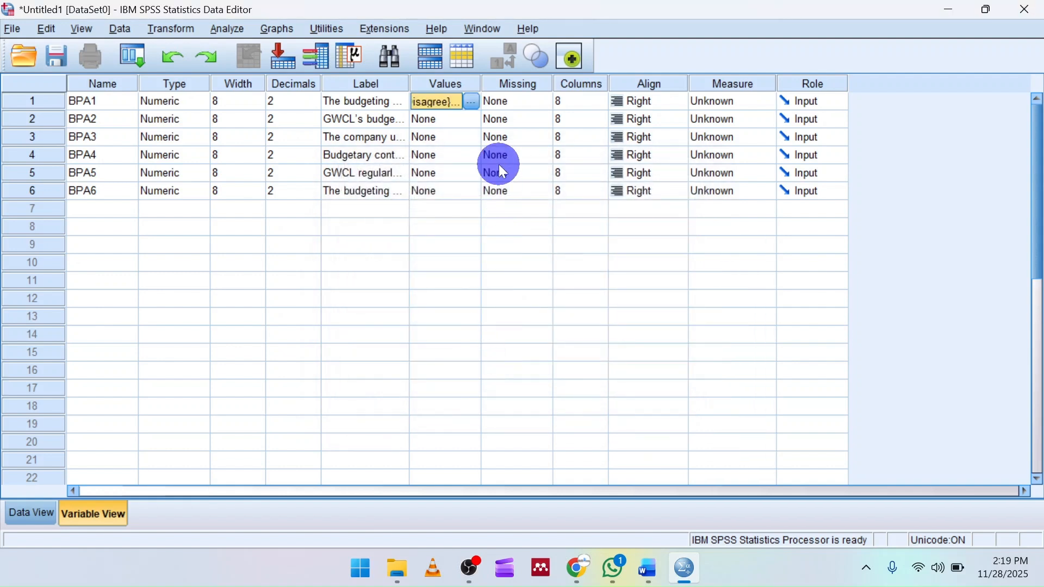
Set the measurement level of BPA1, BPA2 and BPA3 to Scale.
key(Tab)
key(Tab)
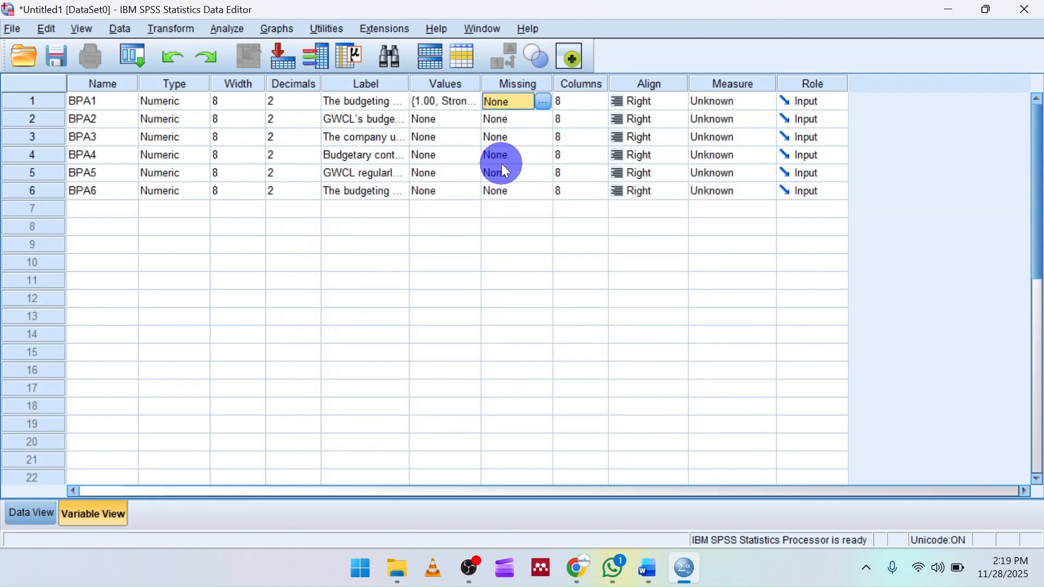
key(Tab)
key(Tab)
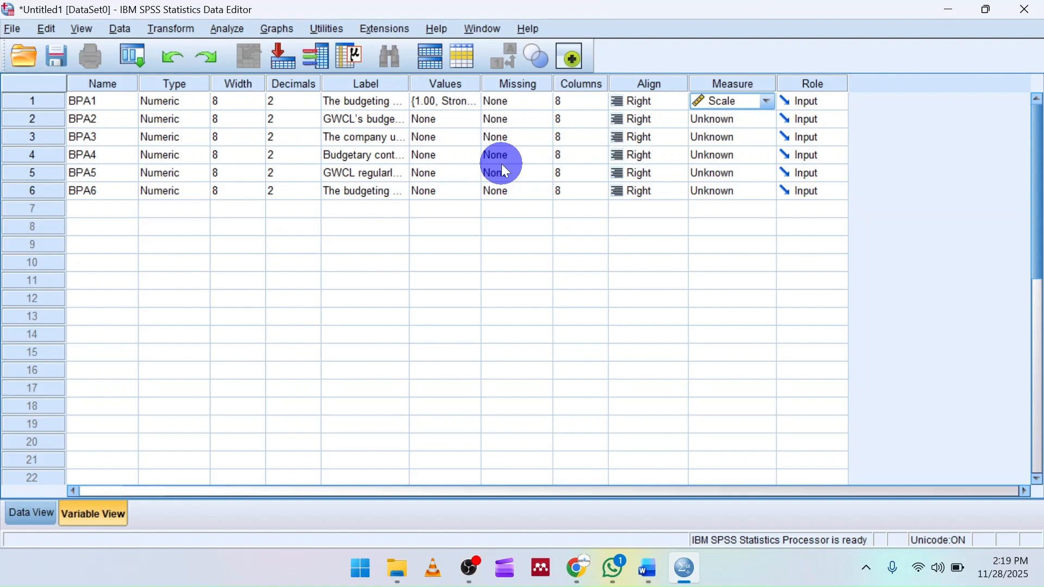
click(729, 116)
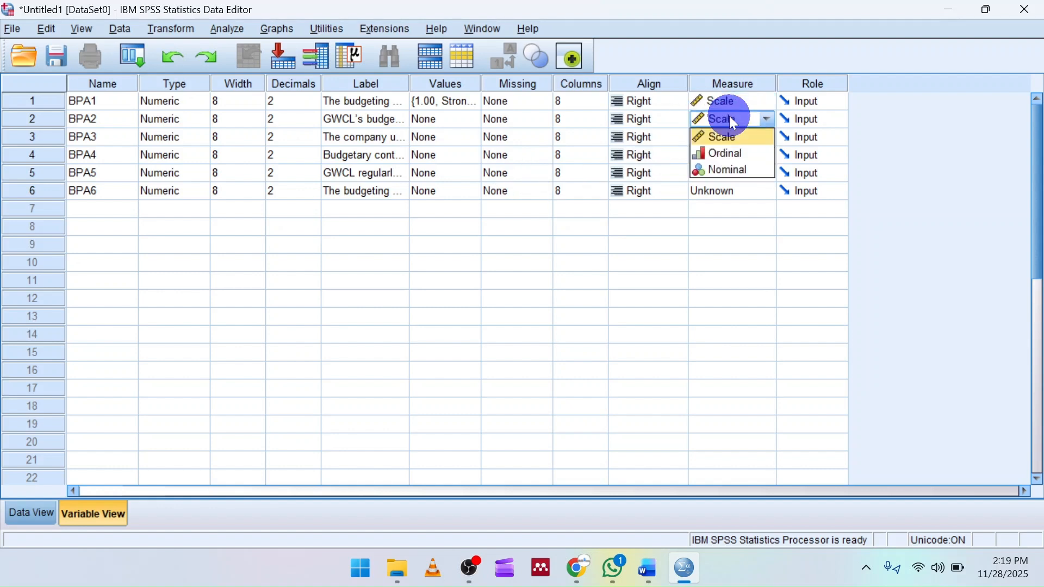
click(735, 137)
click(731, 137)
click(734, 148)
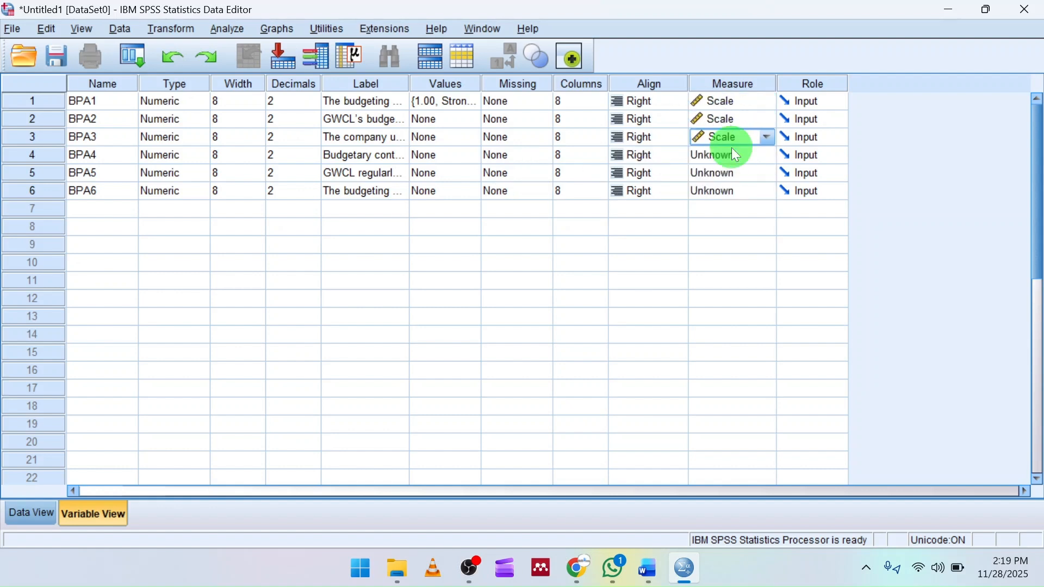
Set the measurement level of the remaining variables BPA4, BPA5 and BPA6 to Scale.
click(732, 154)
click(734, 172)
click(730, 174)
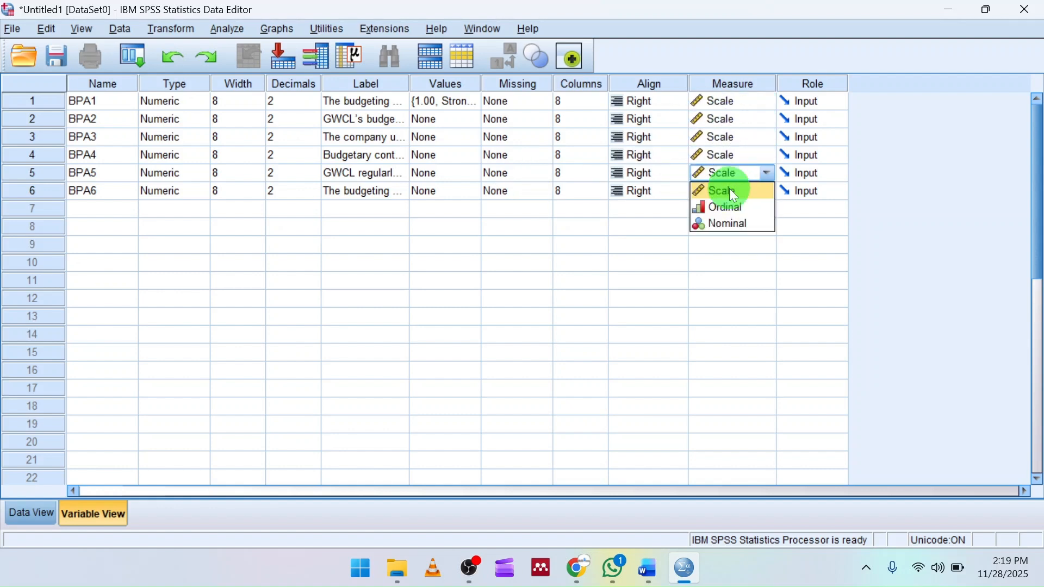
click(731, 191)
click(728, 189)
click(730, 205)
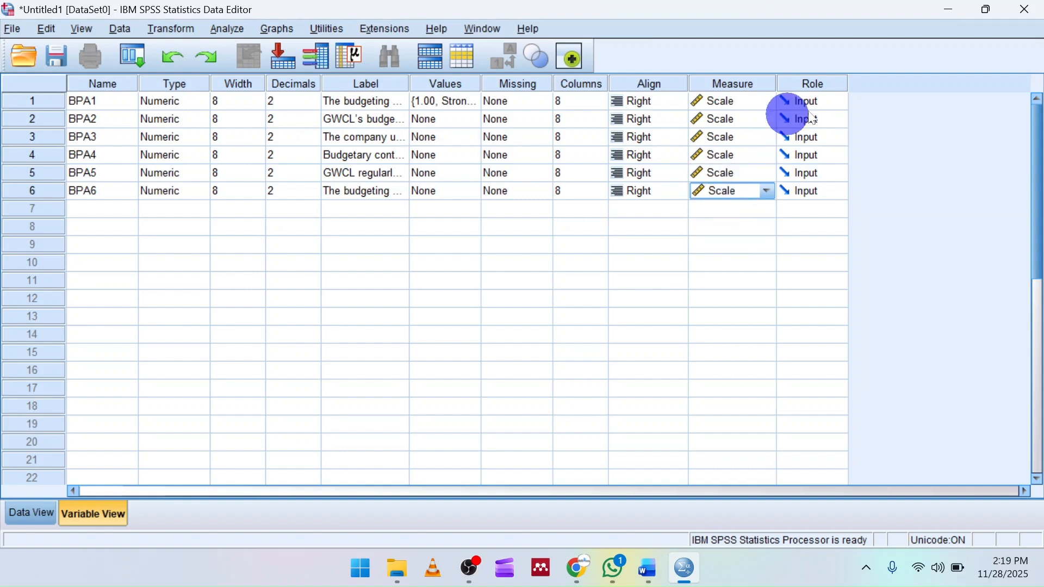